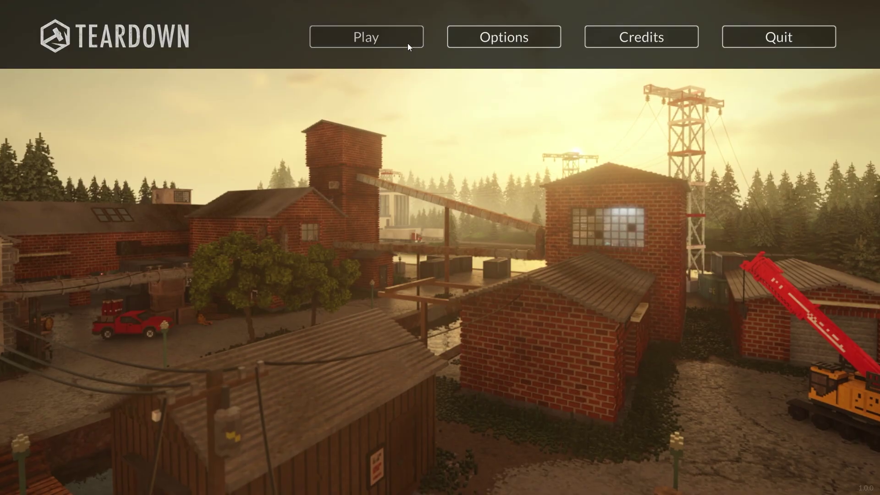
- Enable the built-in Laser Gun mod in the Mods list, then close the Mods window
click(390, 170)
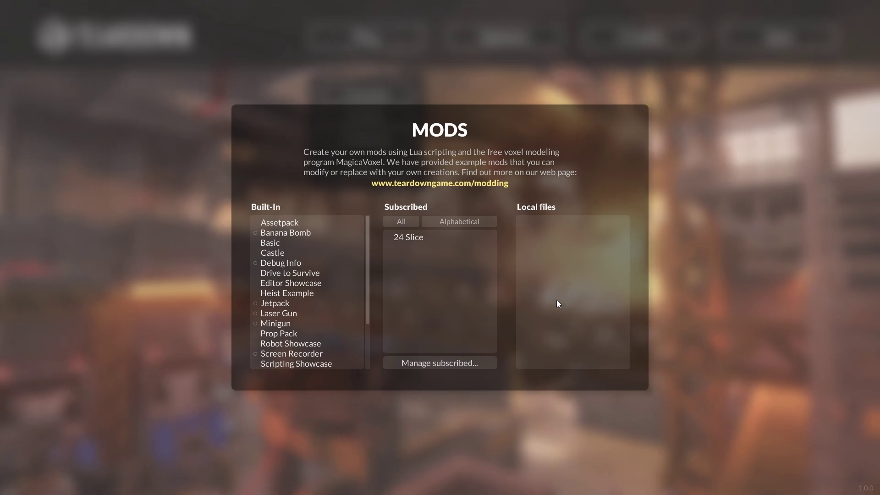
click(291, 316)
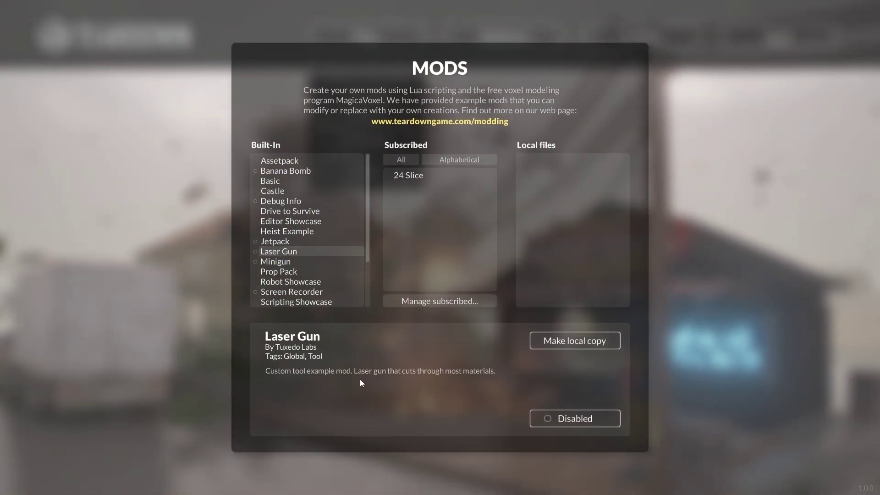
click(255, 252)
click(255, 251)
click(559, 418)
click(560, 418)
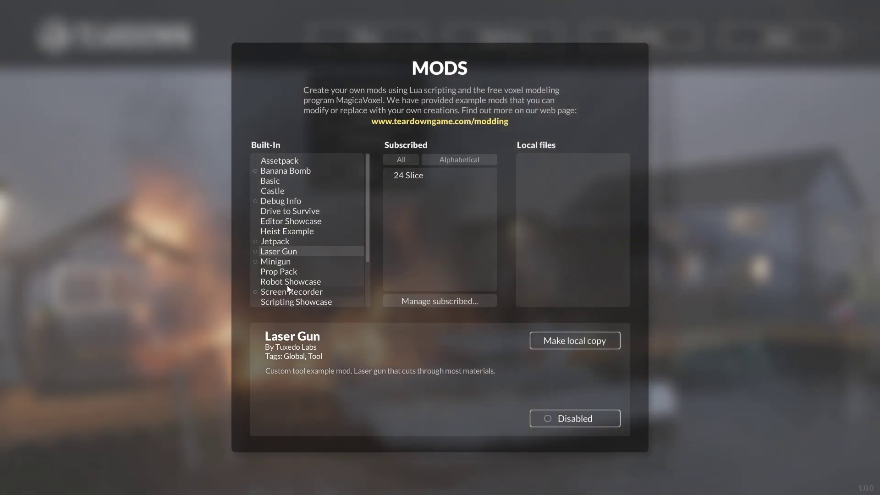
click(258, 251)
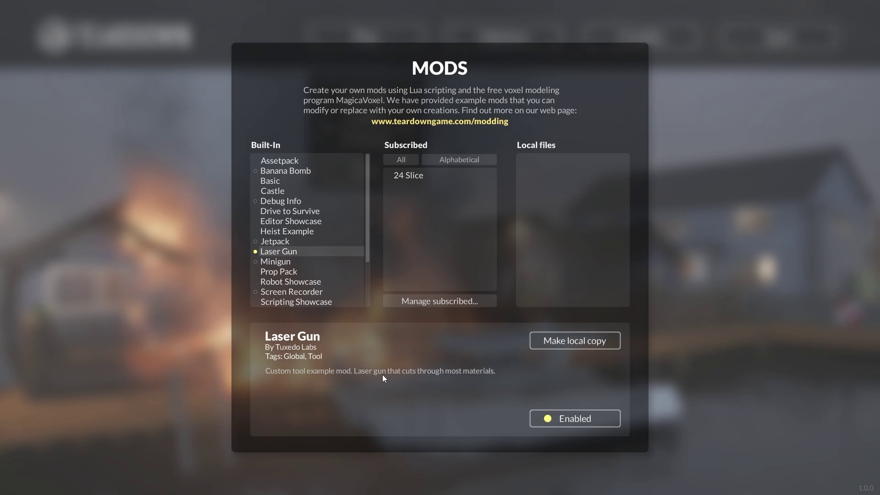
click(682, 329)
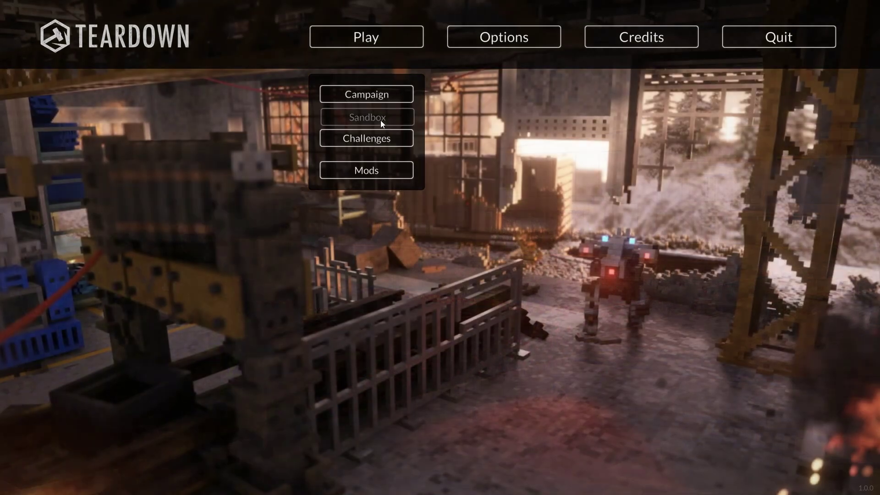
click(381, 118)
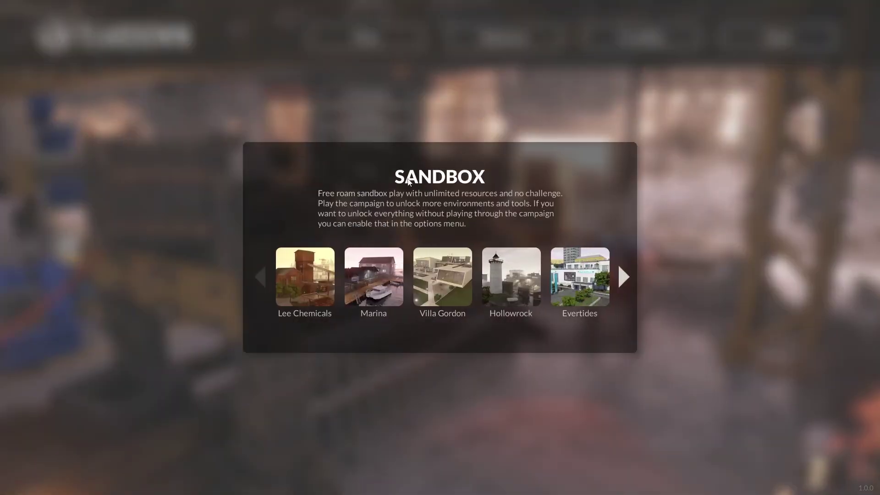
click(449, 268)
key(6)
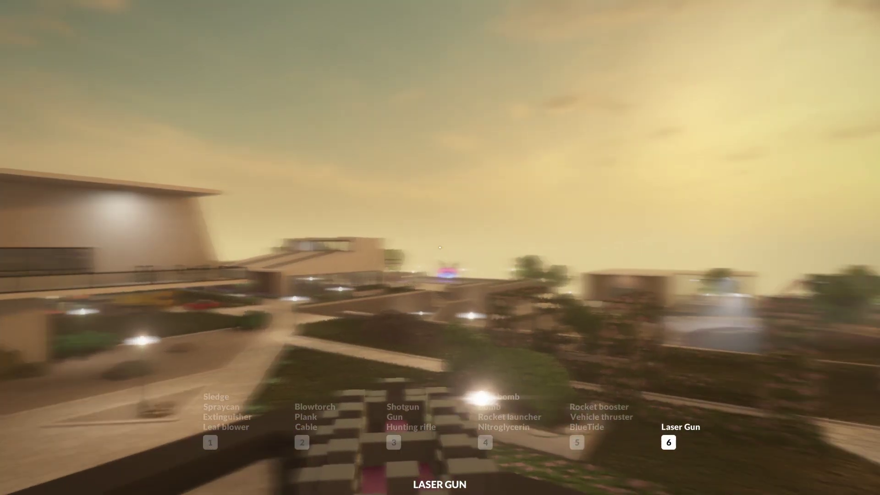
key(w)
drag(439, 247, 440, 248)
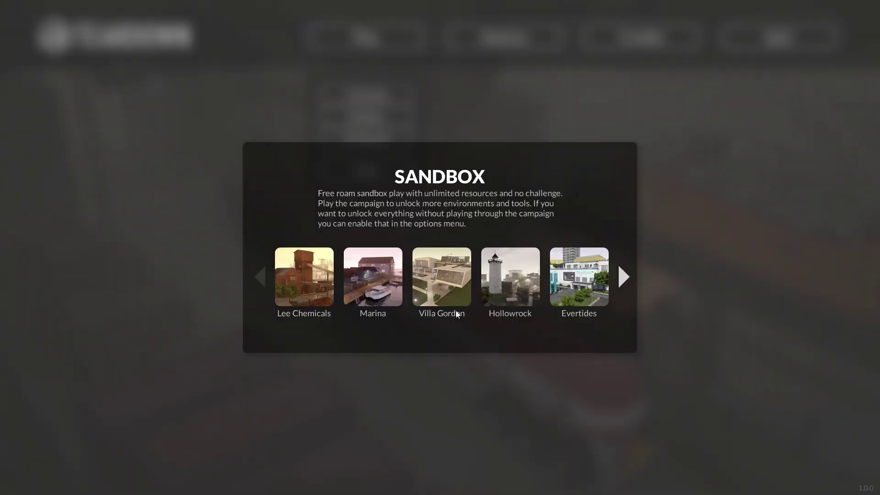
click(551, 122)
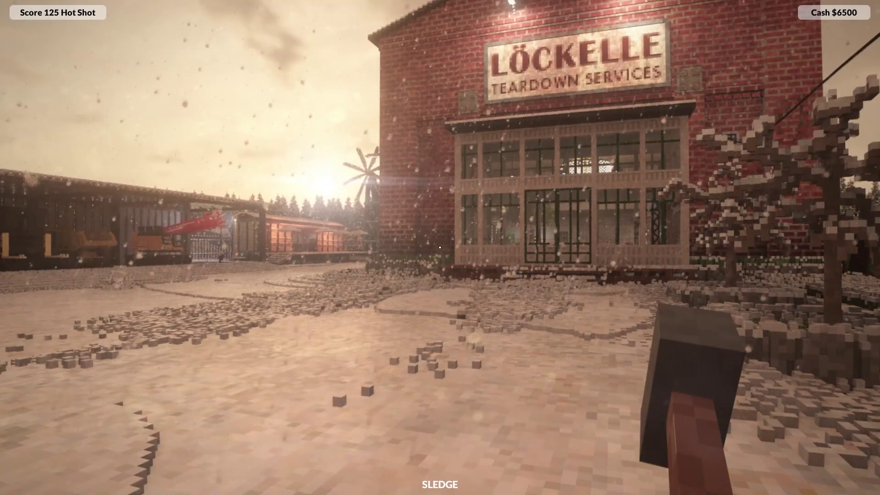
- Show the details of the built-in Heist Example mod in the Mods list
scroll(439, 247, down, 1)
drag(439, 248, 439, 247)
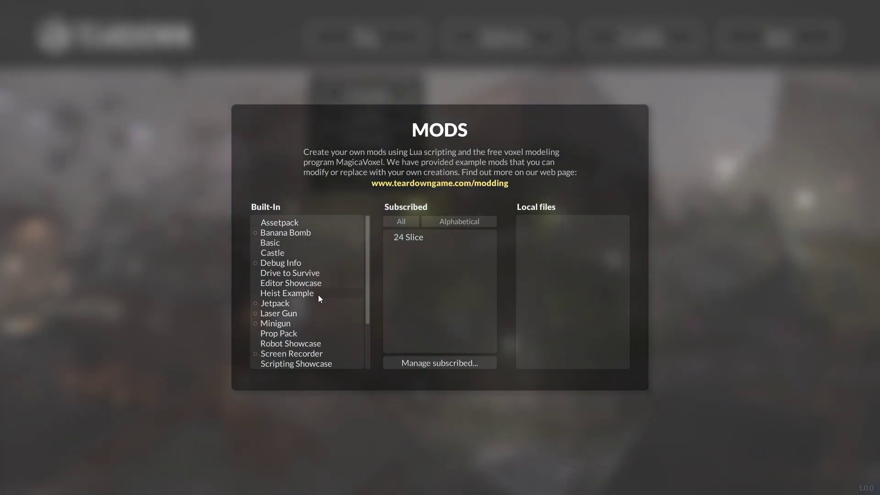
click(296, 294)
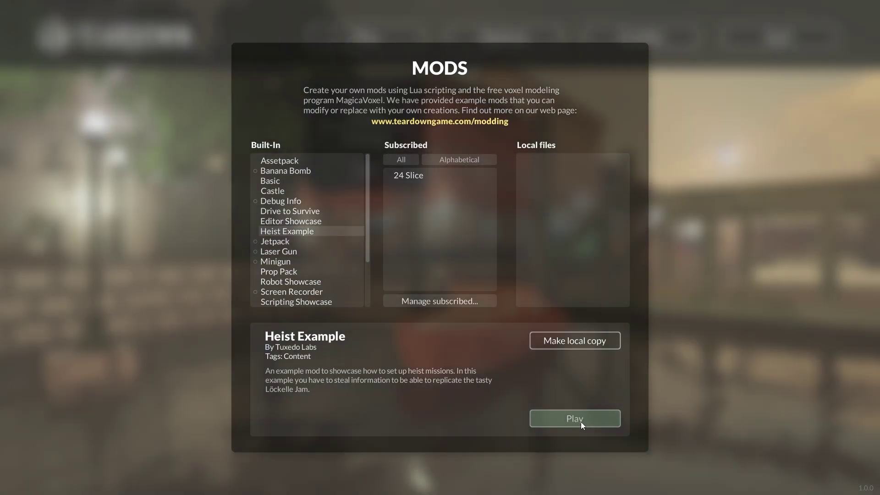
click(581, 421)
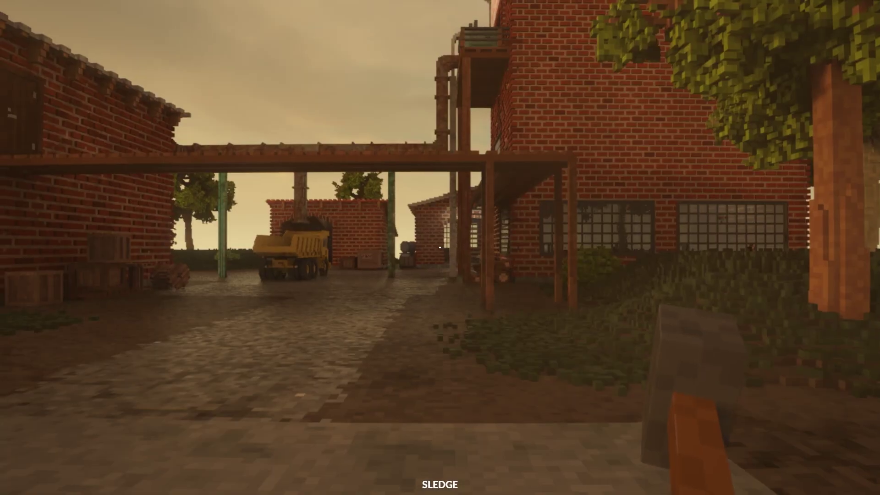
key(s)
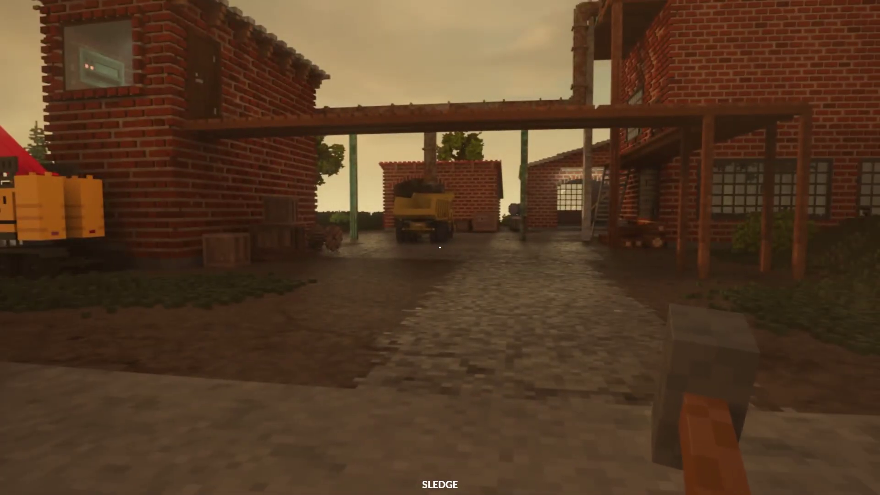
key(s)
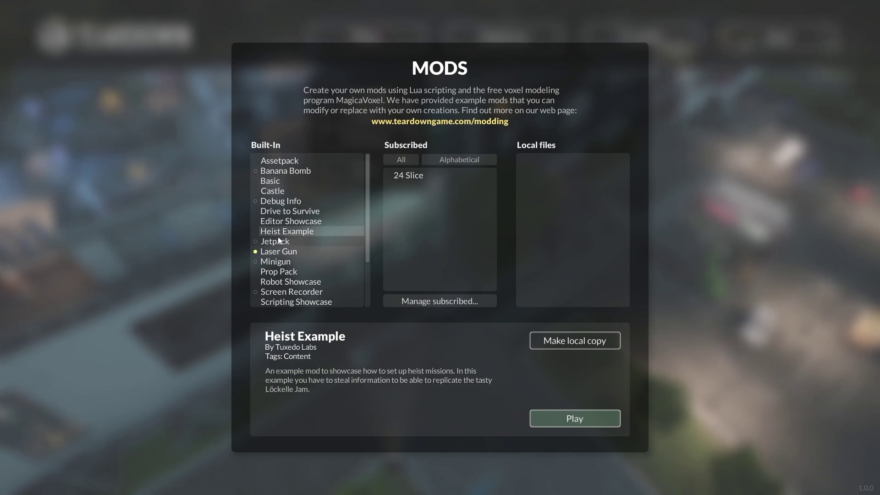
click(578, 417)
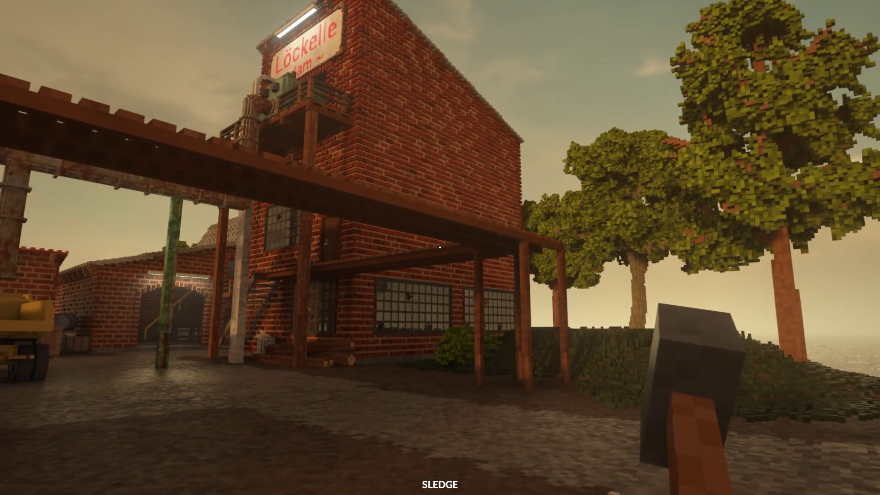
key(6)
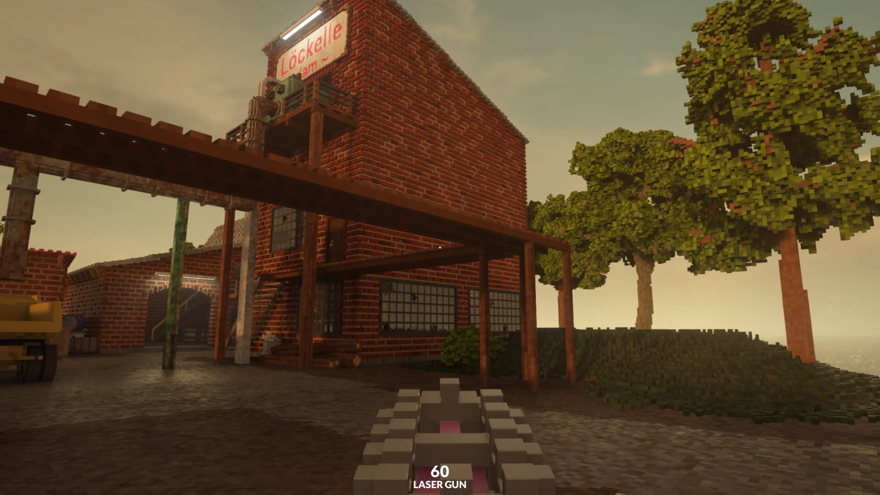
key(w)
drag(439, 247, 440, 248)
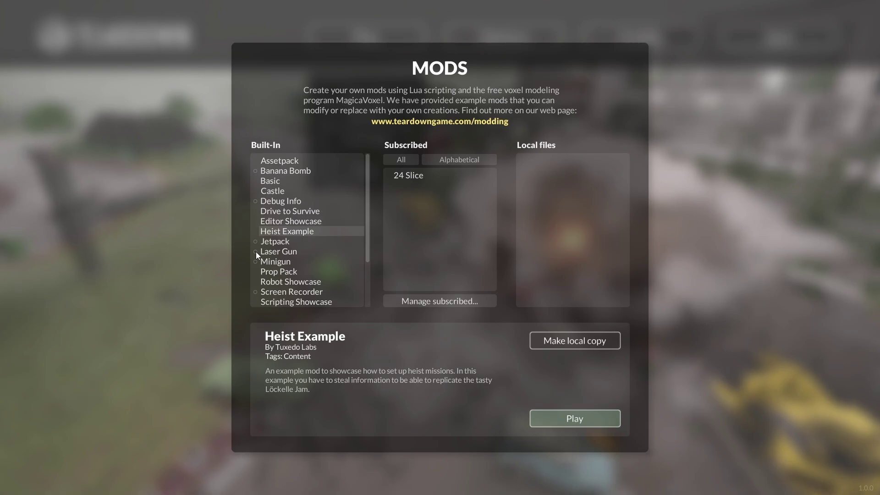
- Create a new local global mod, select it, and open its folder with info.txt and main.lua
right_click(544, 177)
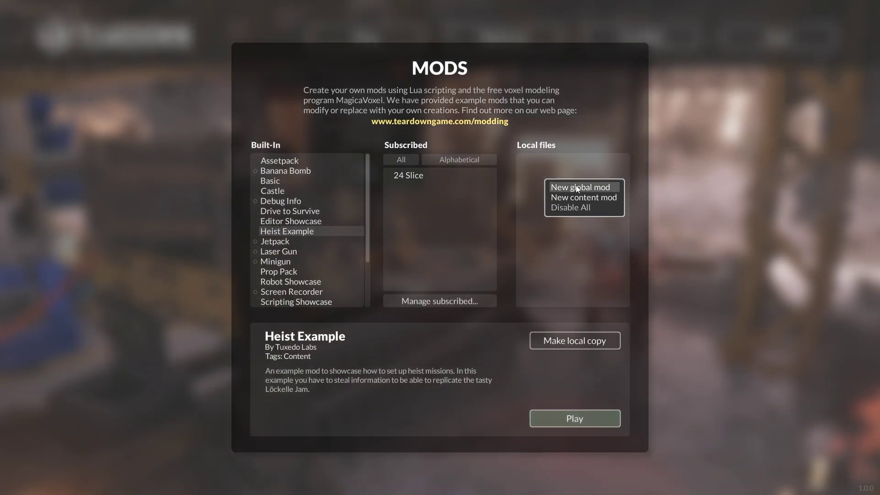
click(576, 187)
click(559, 162)
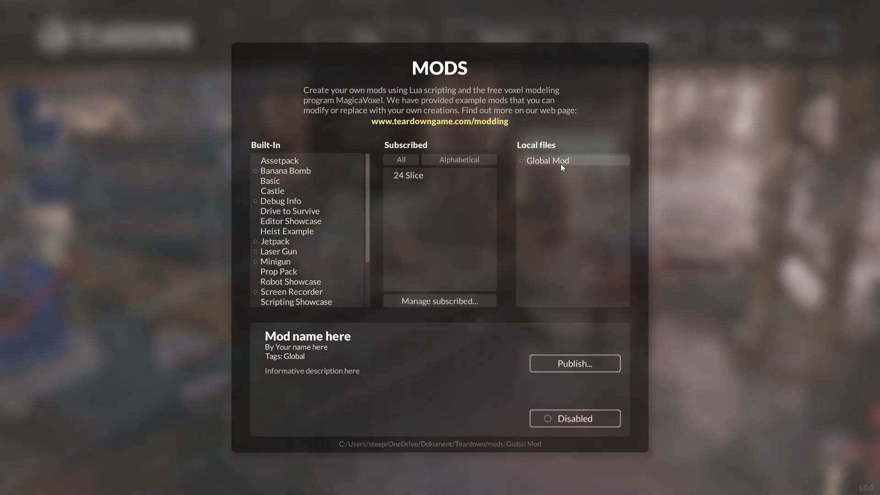
click(433, 443)
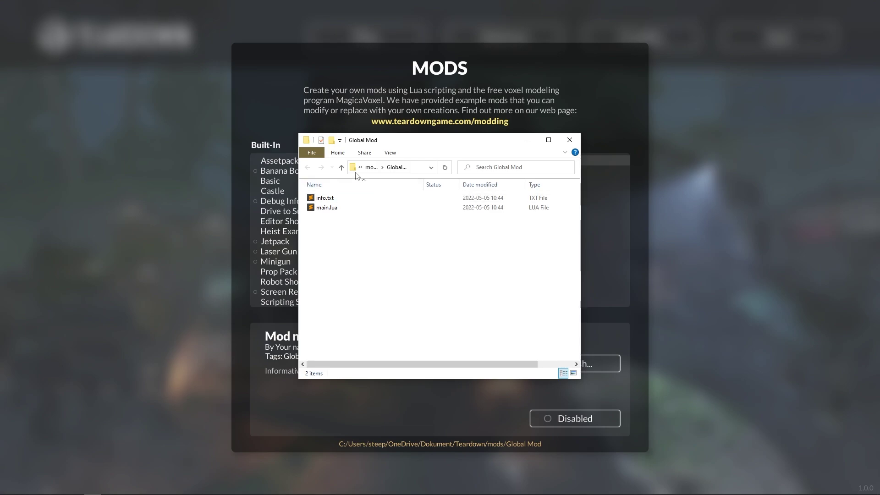
- Rename the Global Mod folder to 'Emils Example Global Mod' in File Explorer
click(342, 167)
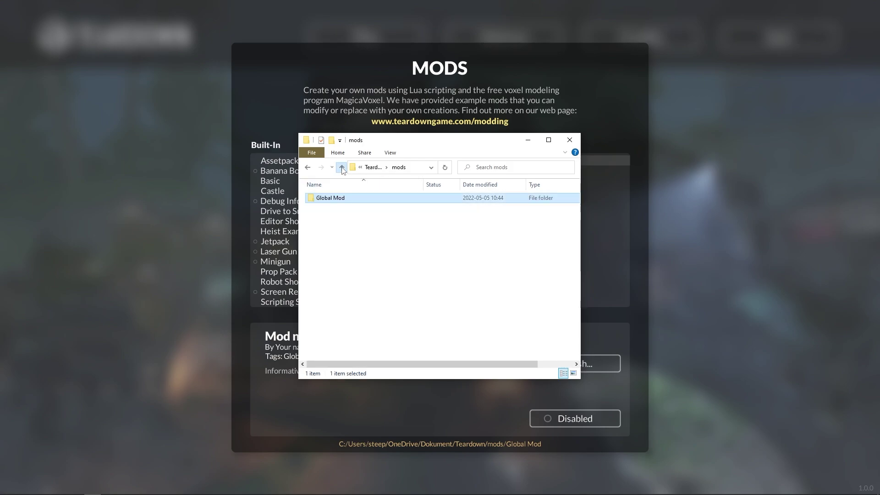
click(327, 200)
key(Home)
text(Emils Example)
key(Return)
- Refresh Teardown's local mods, select Emils Example Global Mod, and reopen its folder
click(568, 141)
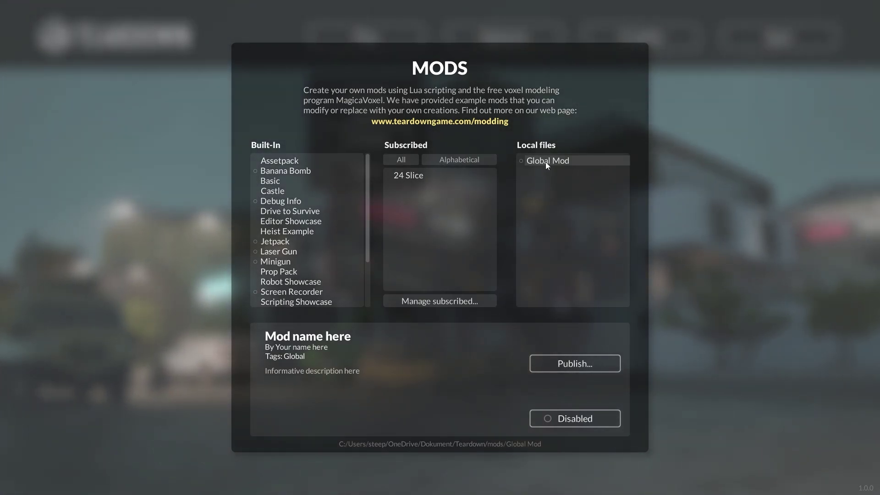
click(419, 174)
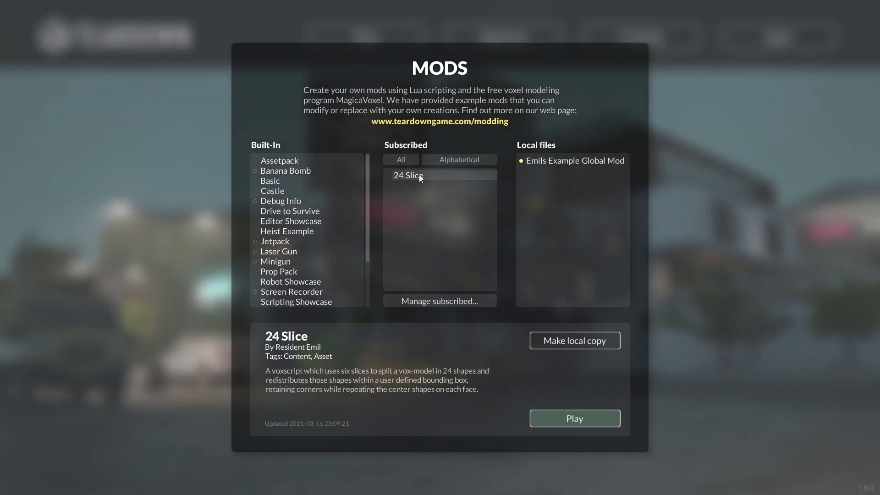
click(562, 161)
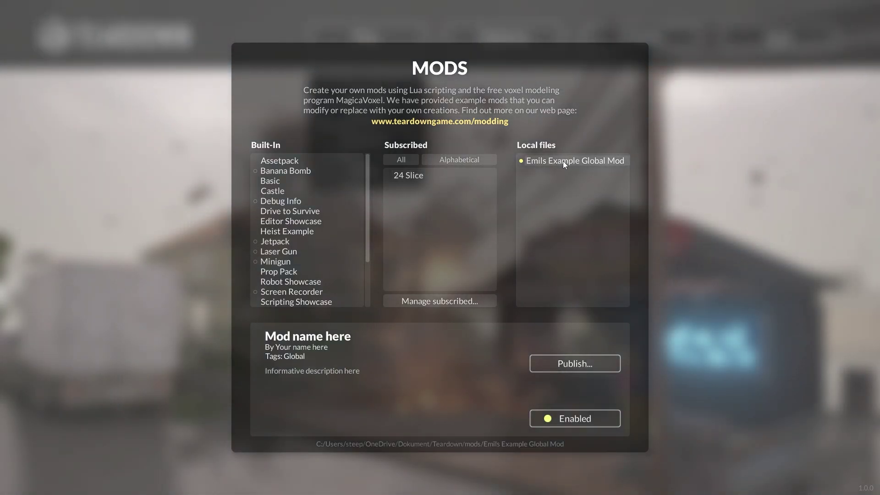
click(429, 444)
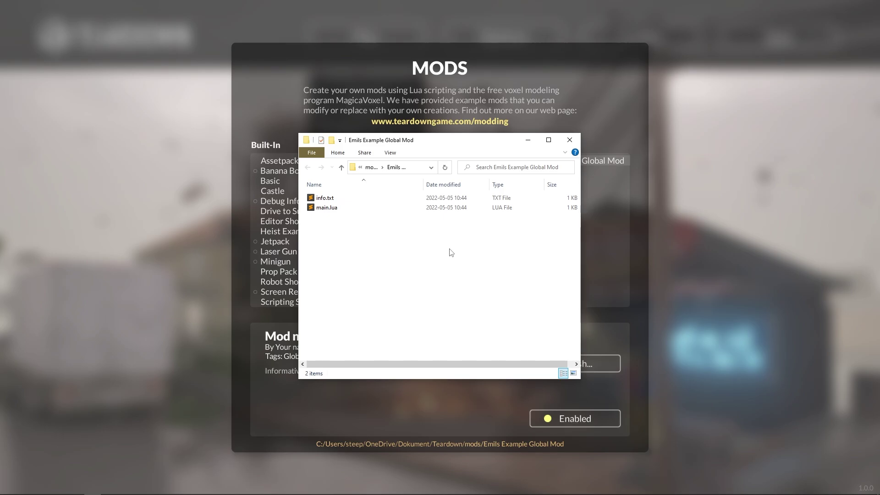
- Edit info.txt: name 'An example mod', the author's name, description 'Just a quick example mod'; save
double_click(326, 199)
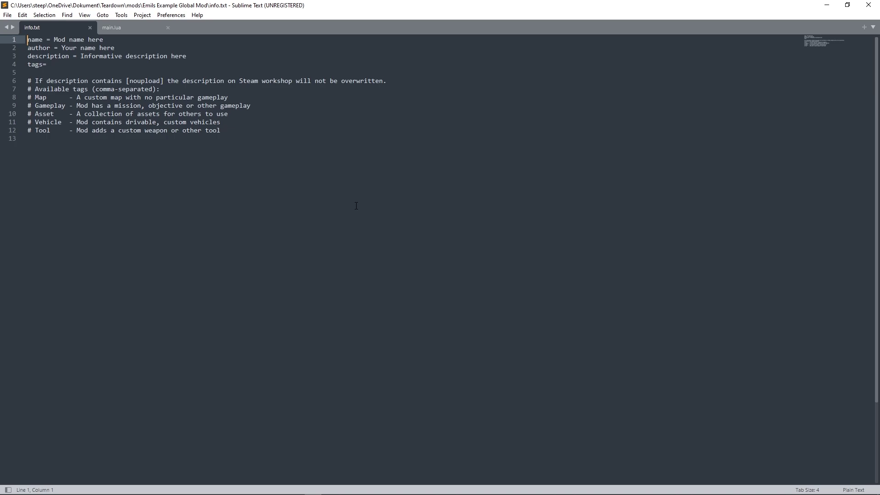
key(alt+Tab)
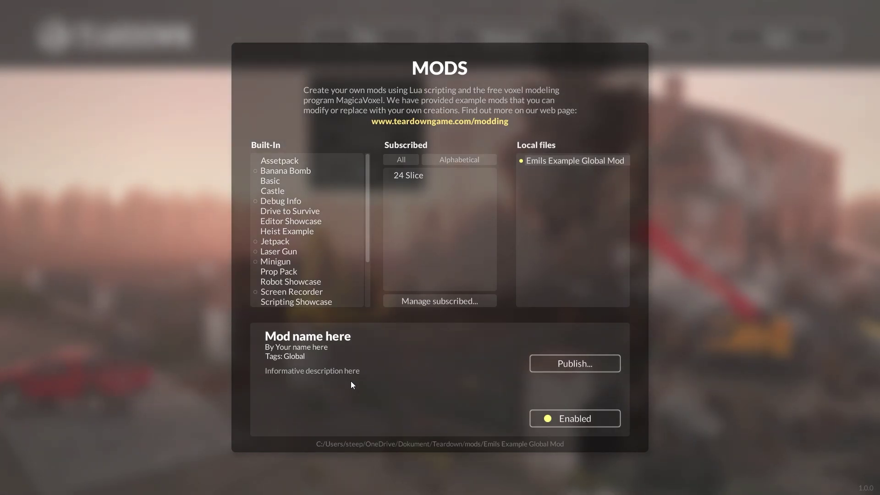
key(alt+Tab)
text(An example mod)
drag(61, 48, 186, 56)
text(Resident Emil description = Just a quick example mod)
key(Down)
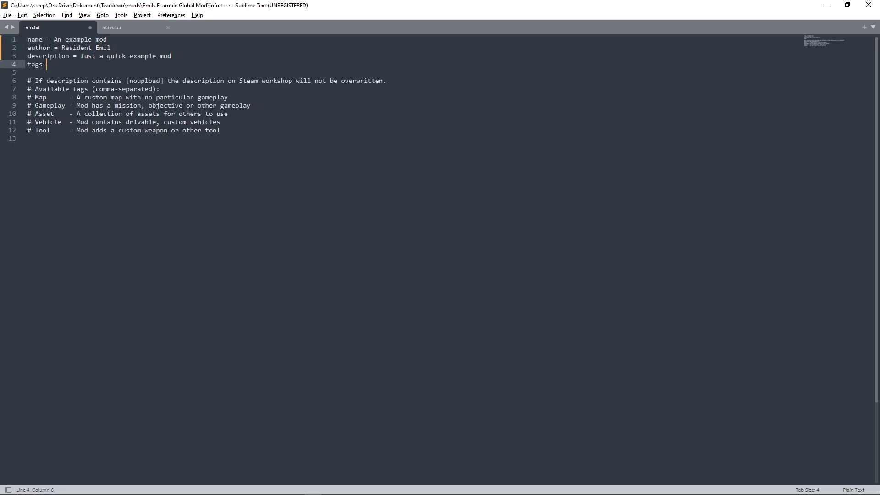
key(ctrl+s)
- Refresh the mod details in Teardown to confirm the updated name and description
key(alt+Tab)
click(428, 174)
click(548, 162)
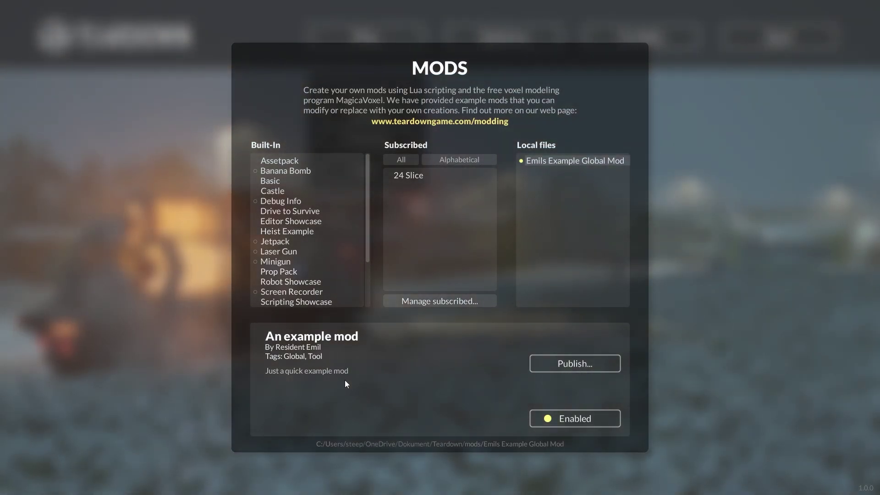
click(433, 443)
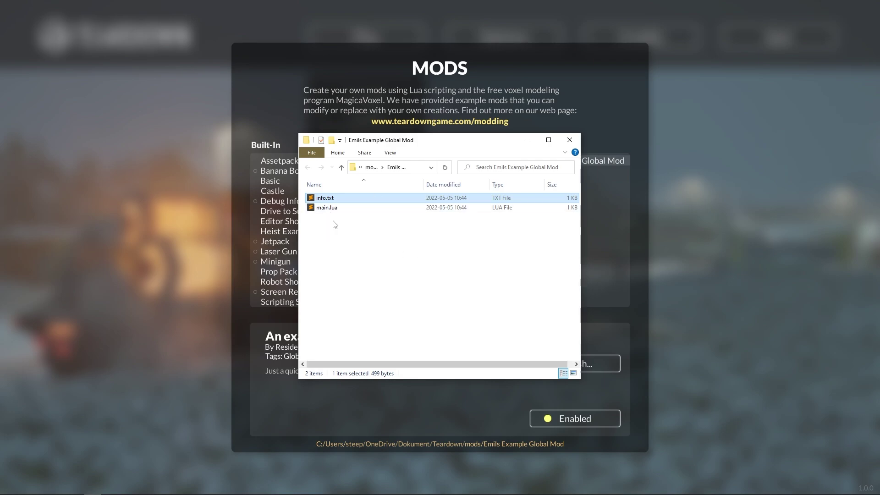
- Replace main.lua's code with the pasted distance-tracking 'Meters traveled' script and save it
shift+click(331, 208)
key(Return)
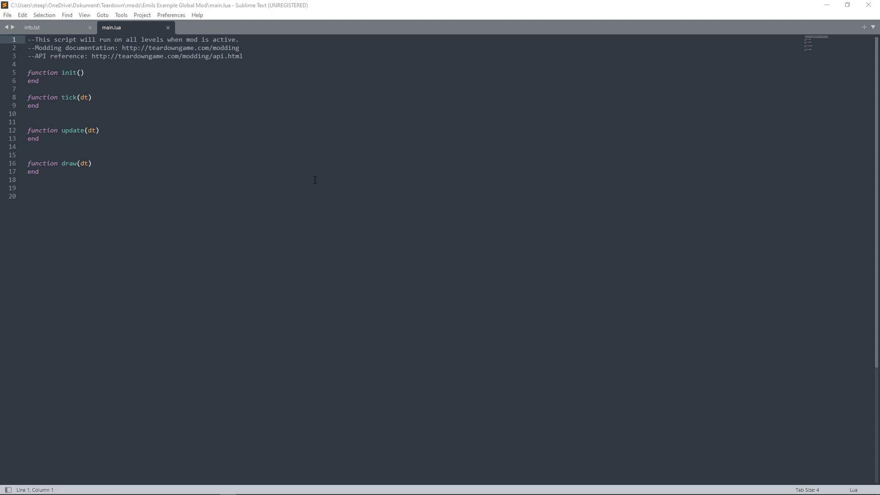
key(ctrl+a)
text(--This script will run on all levels when mod is active. --Modding documentation: http://teardowngame.com/modding --API reference: http://teardowngame.com/modding/api.html  function init() 	distance = 0 	lastPos = GetPlayerTransform().pos end  function tick(dt) 	distance = distance + VecLength(VecSub(GetPlayerTransform().pos,lastPos)) 	lastPos = GetPlayerTransform().pos 	DebugWatch("Meters traveled",math.floor(distance*10)/10) end   function update(dt) end   function draw(dt) end)
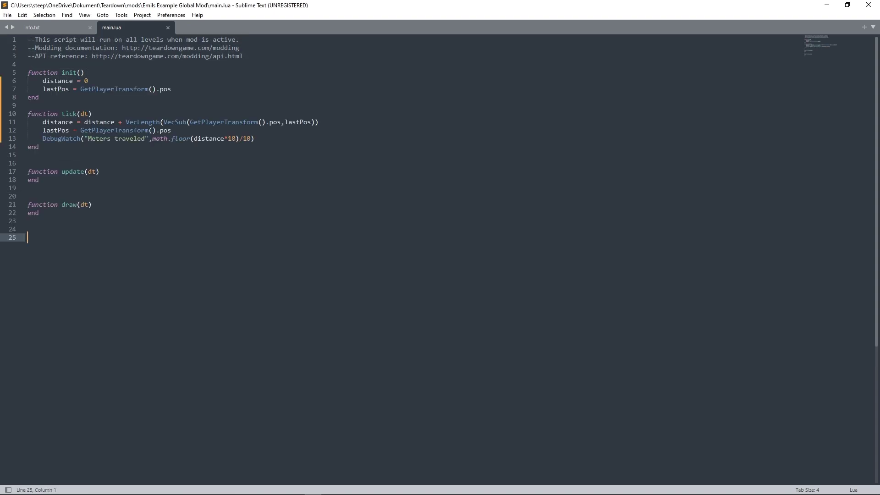
key(ctrl+s)
key(alt+Tab)
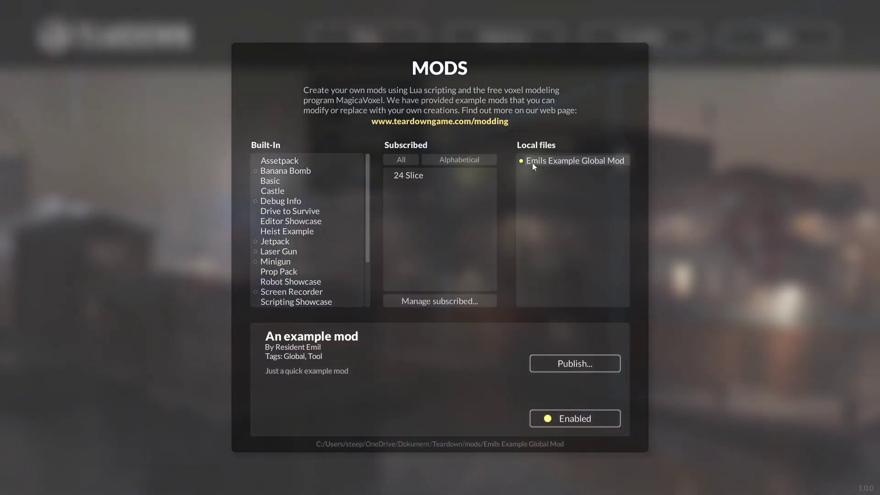
- Load the Marina sandbox level from Play
click(698, 208)
click(380, 114)
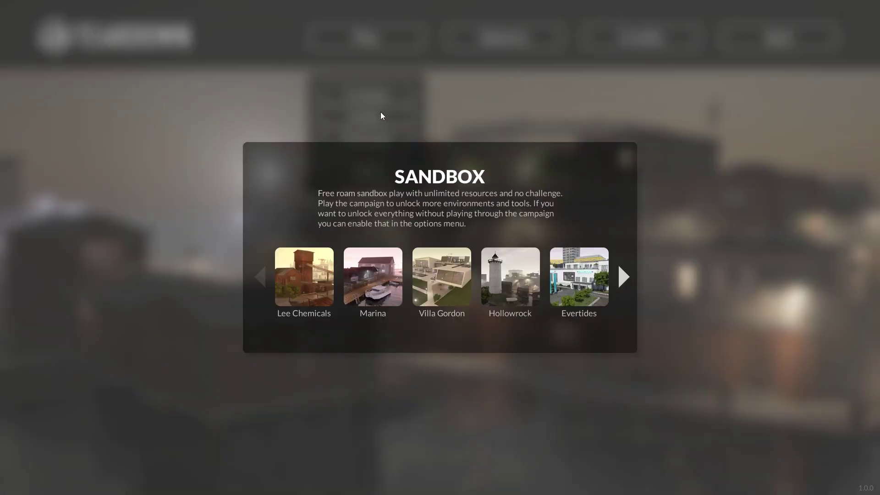
click(373, 276)
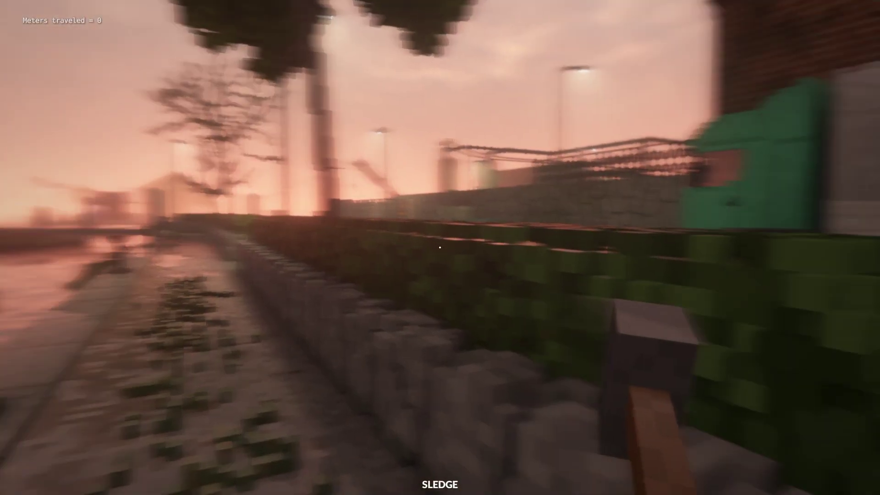
- Walk along the quay while the Meters traveled counter climbs to 24.7
key(Escape)
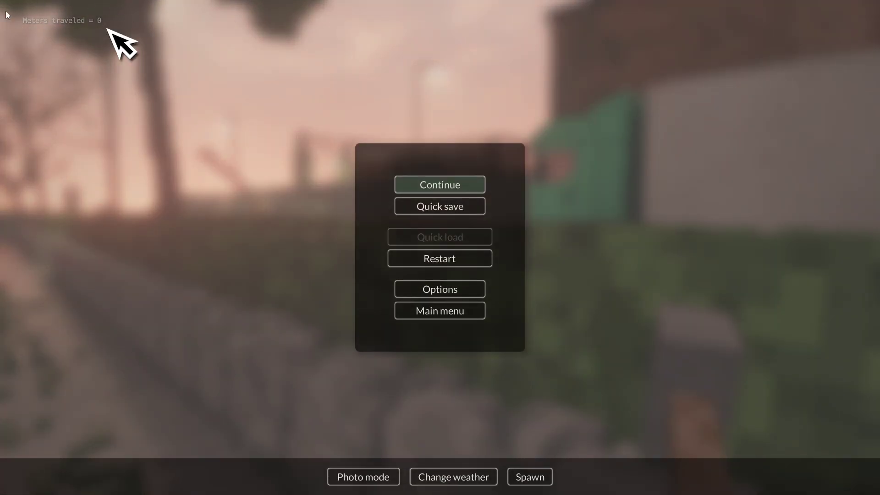
key(Escape)
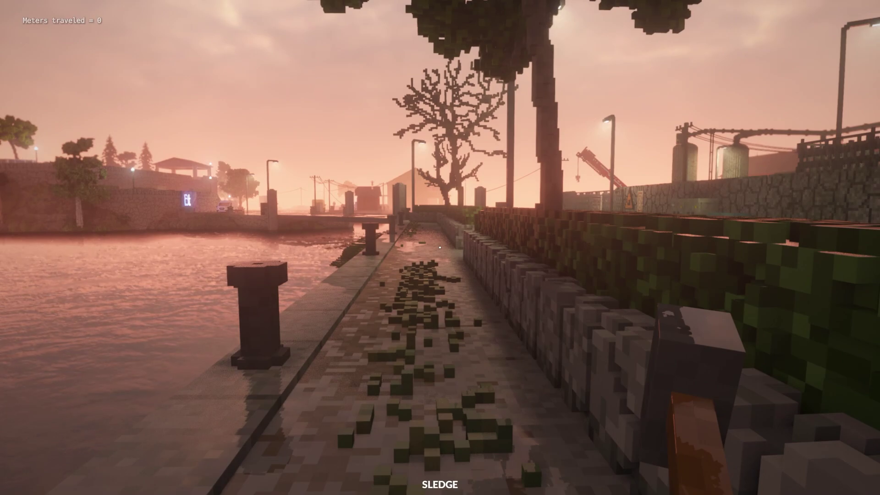
key(w)
key(w)
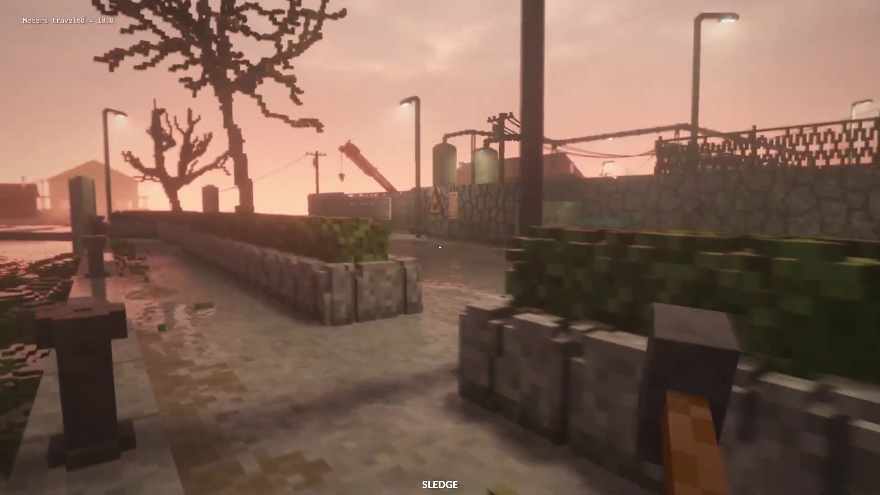
key(w)
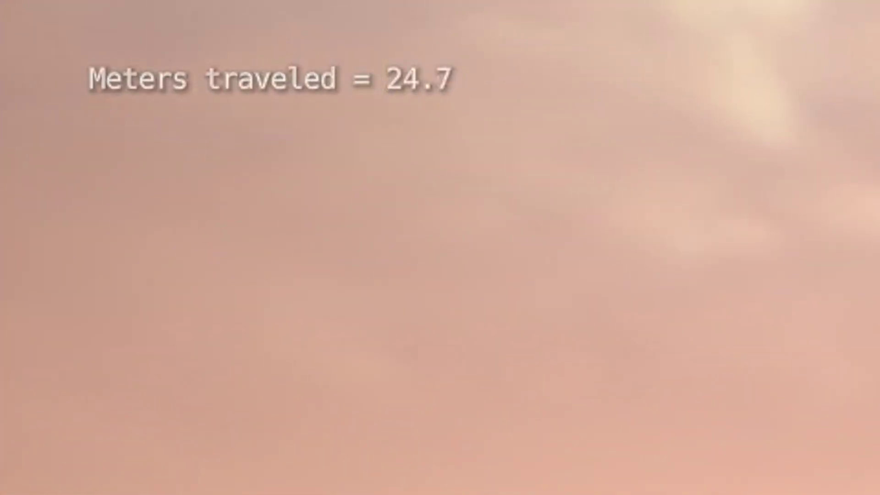
key(w)
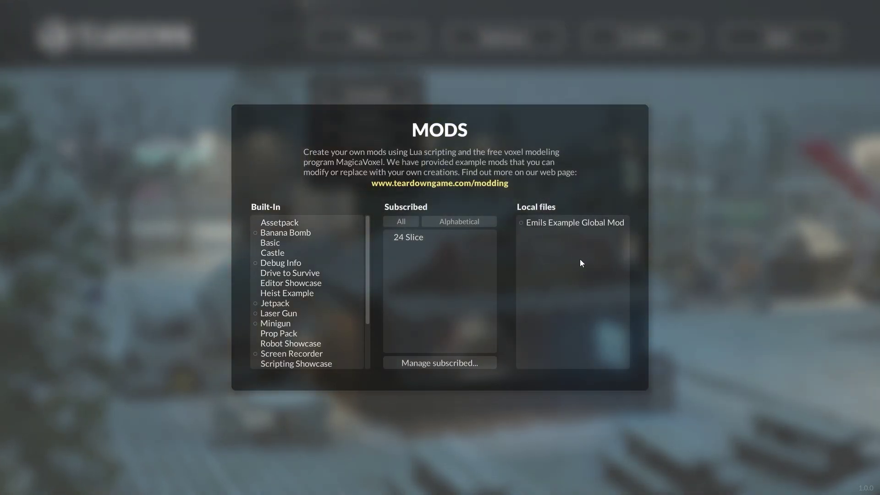
- Create a new local content mod and select the resulting Content Mod entry
right_click(539, 257)
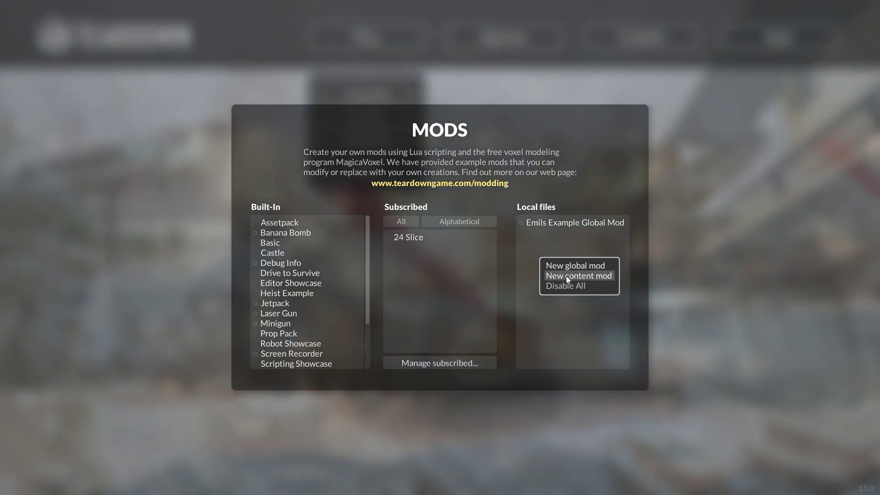
click(565, 276)
click(551, 224)
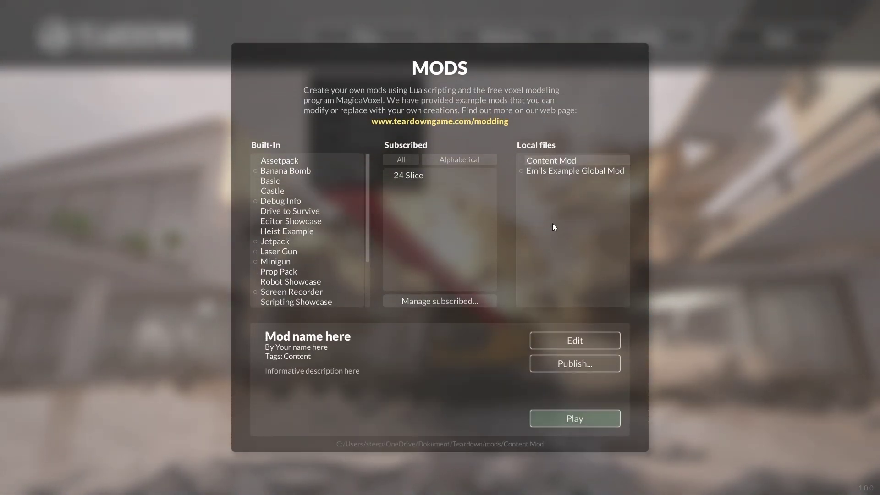
- Rename the Content Mod folder to 'Emils Example Content Mod' in File Explorer and open it
click(445, 443)
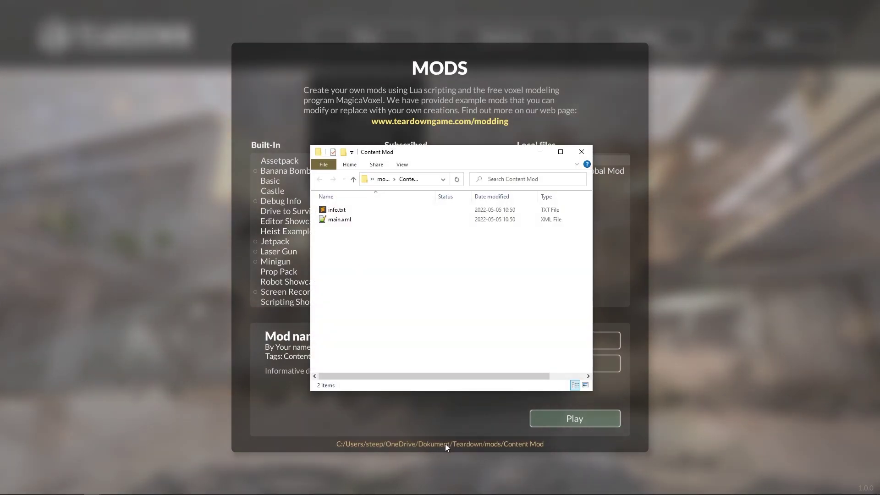
click(353, 179)
key(F2)
key(ctrl+Left)
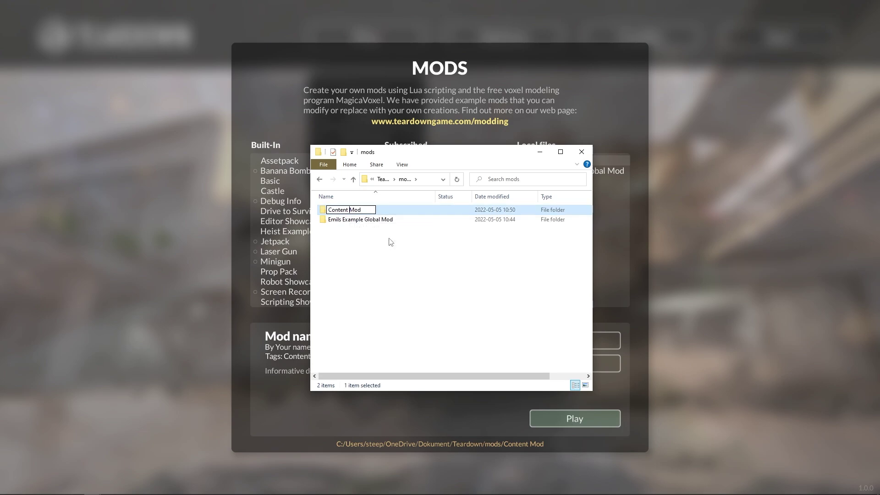
text(Emils Example)
key(Return)
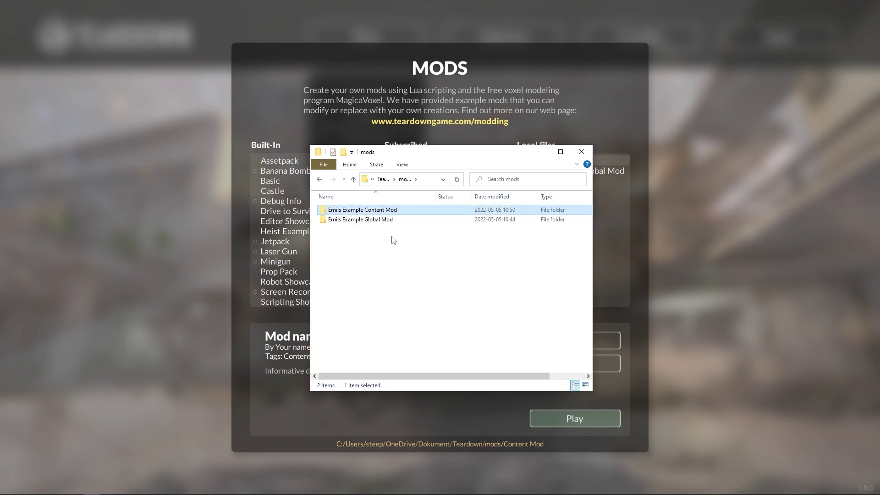
key(Return)
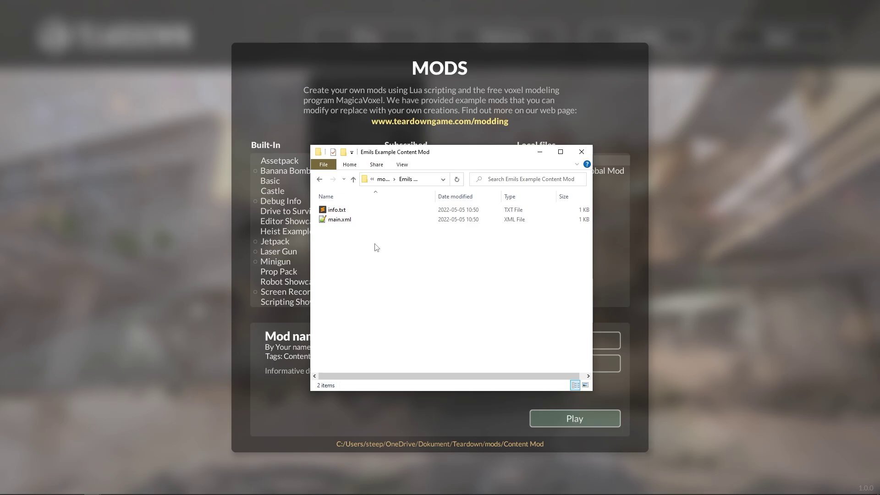
- Set info.txt name 'Emils example content mod', the author's name, description 'A small content mod', tag Map
double_click(343, 212)
text(example content)
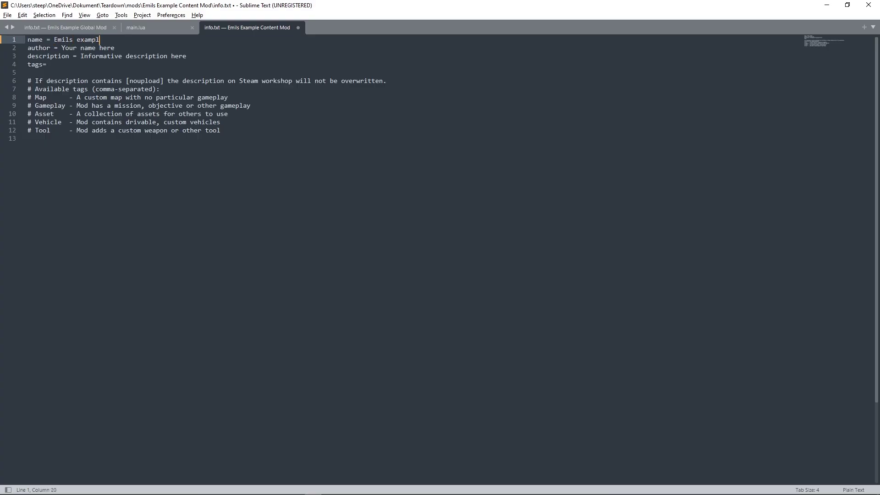
text( mod)
text(Resident Emil description = )
drag(61, 48, 186, 56)
text(A small content mod)
key(Down)
text(Map)
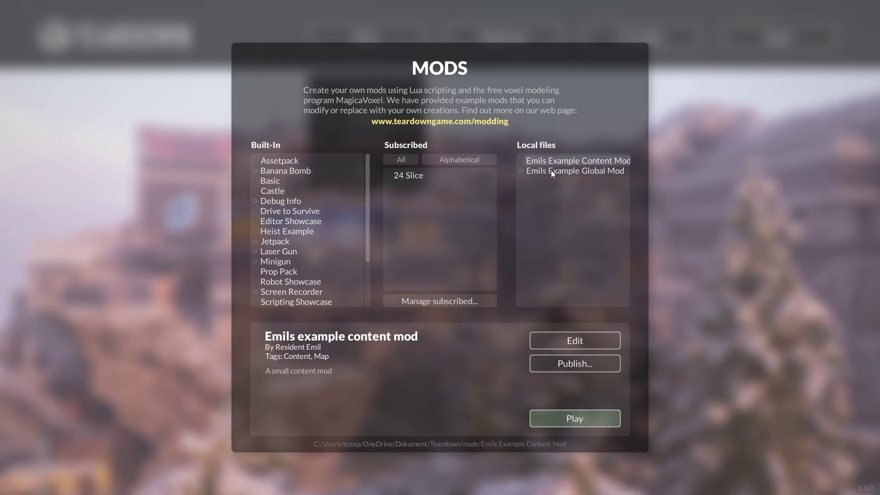
click(554, 171)
click(553, 160)
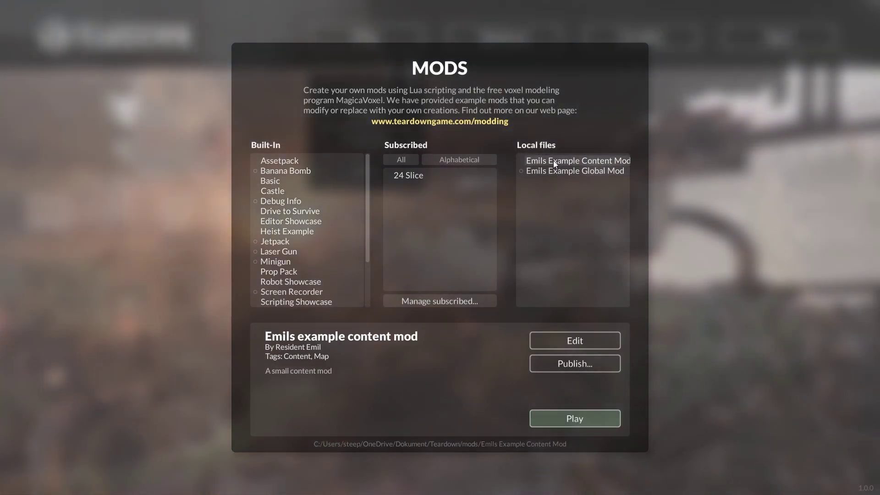
click(547, 172)
click(520, 171)
click(521, 172)
click(550, 161)
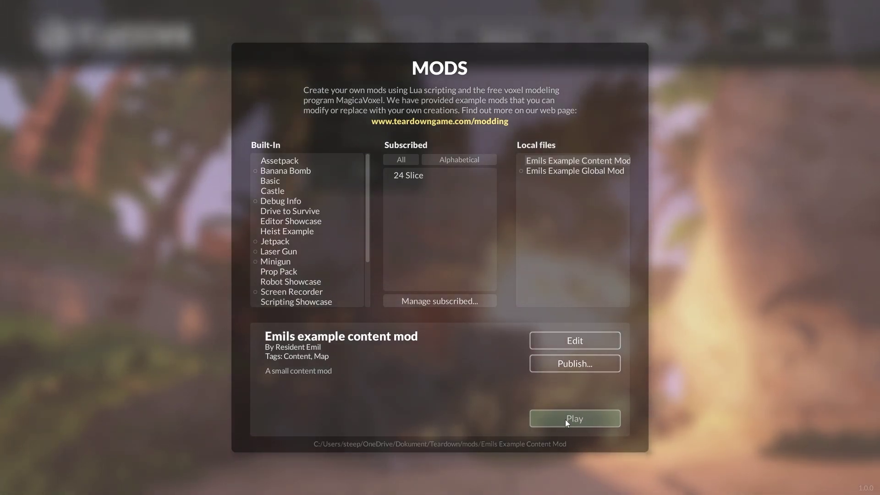
click(575, 340)
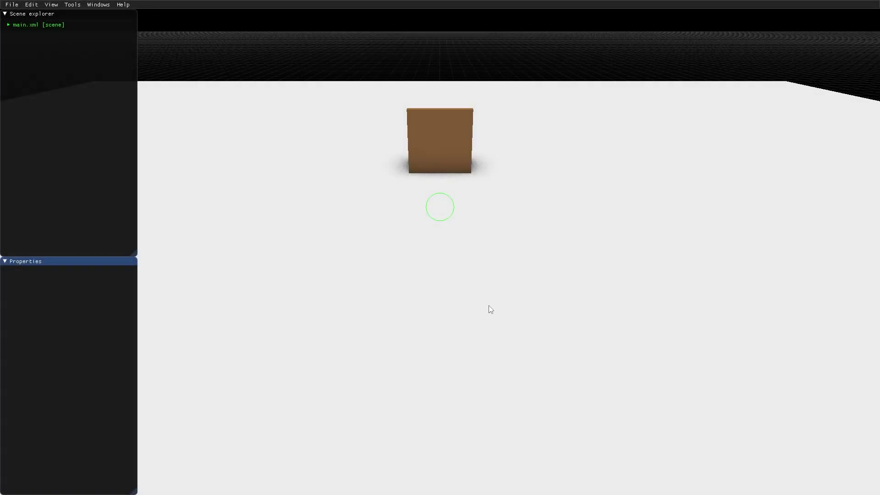
scroll(403, 284, down, 10)
drag(405, 286, 508, 274)
scroll(426, 288, up, 10)
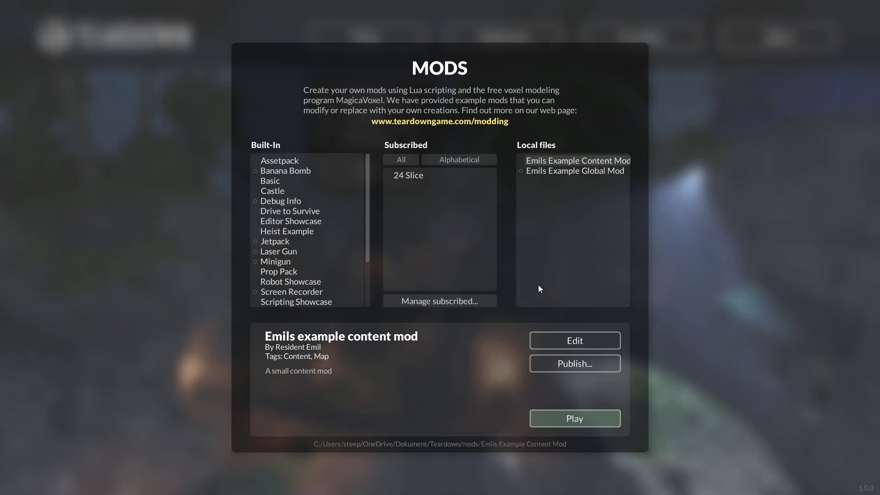
click(589, 417)
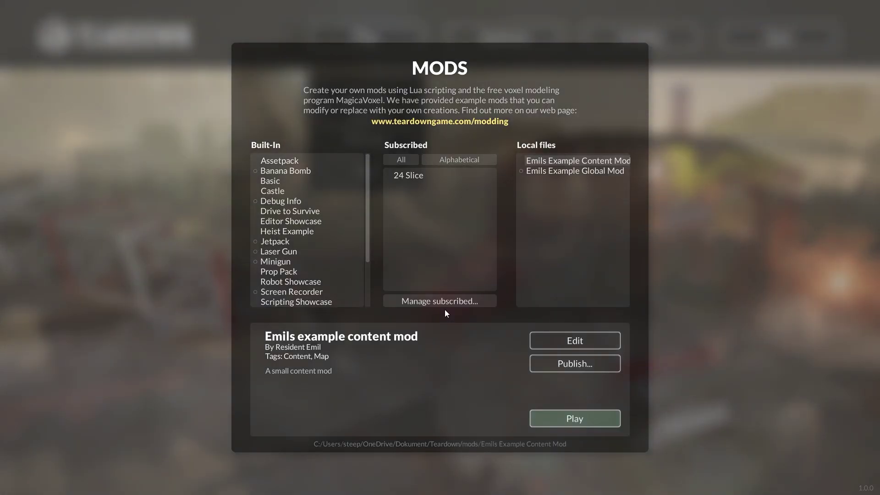
- Open the Emils Example Content Mod folder and drop preview.jpg into it
click(445, 445)
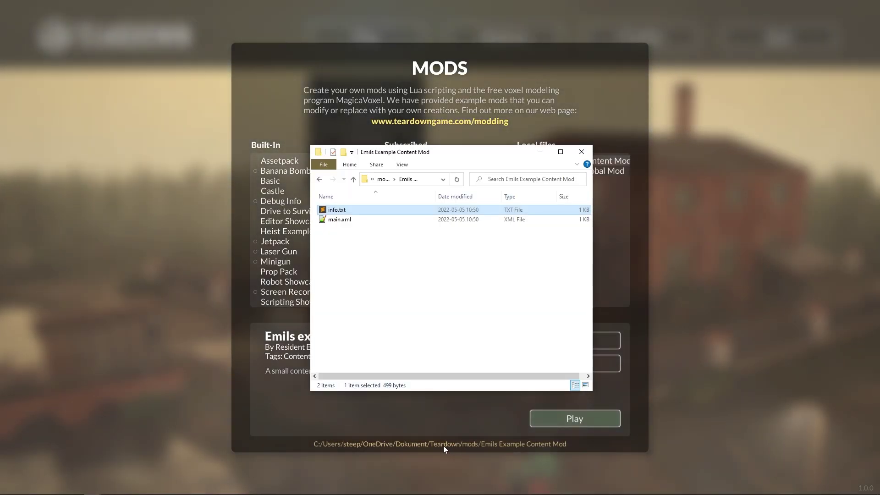
click(351, 211)
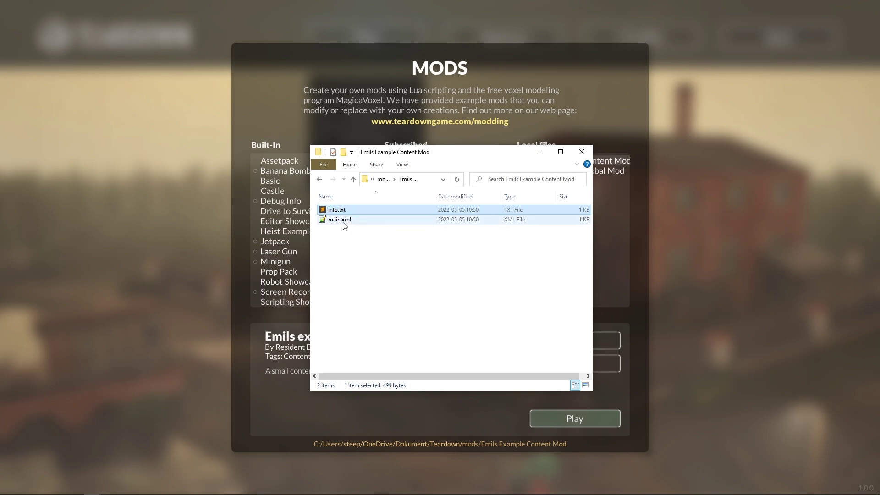
click(342, 221)
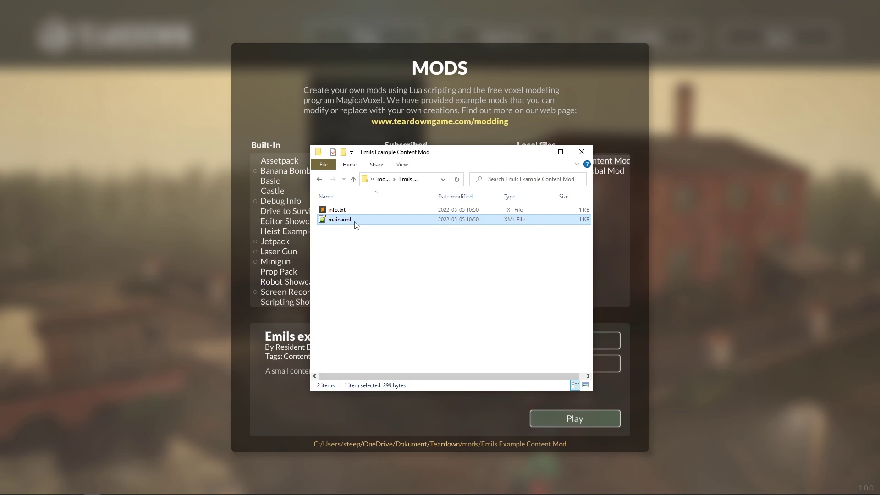
click(351, 261)
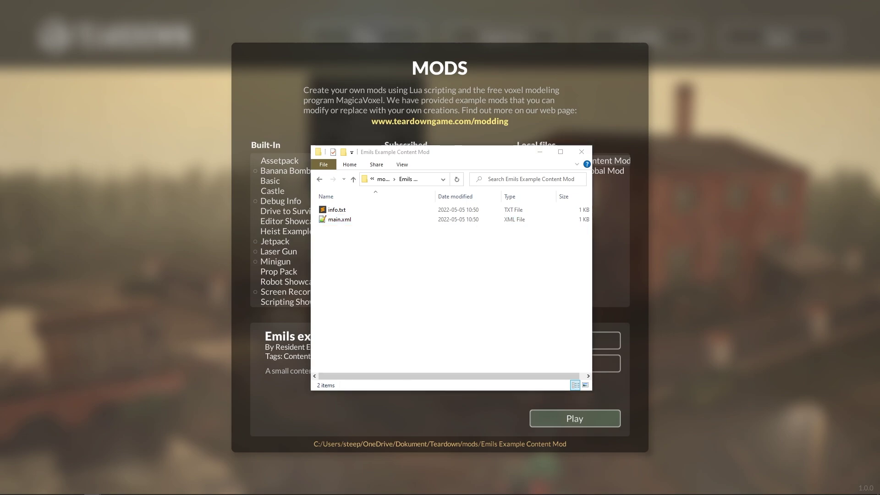
drag(384, 391, 394, 331)
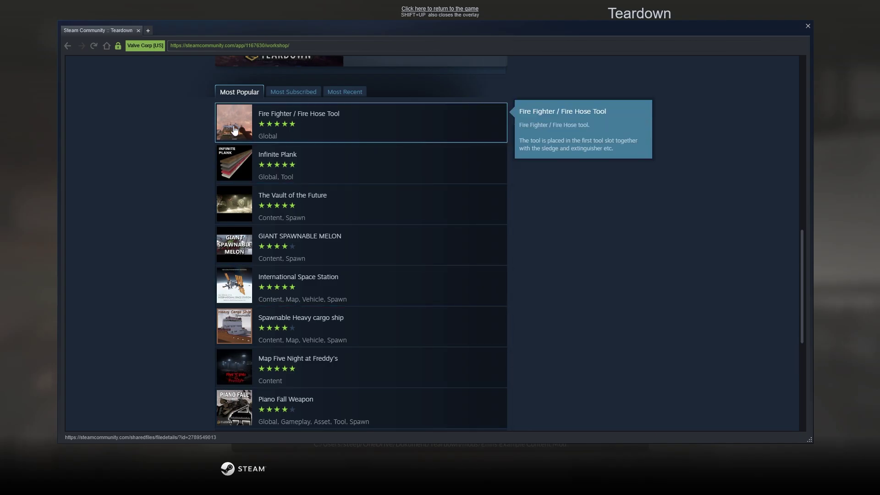
- Close the Steam Workshop overlay to get back to the game
click(440, 9)
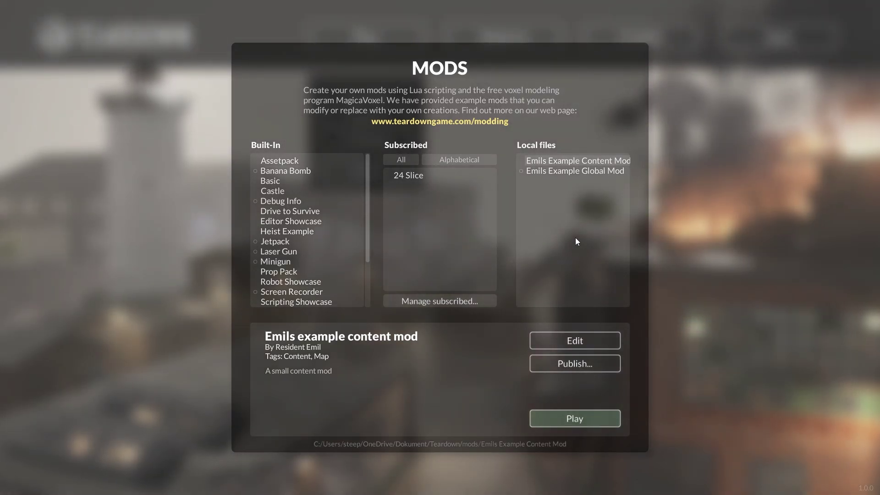
- Select the built-in Speedometer and try Imperial MPH, leaving its units on Metric KM/H
scroll(291, 282, down, 3)
click(291, 282)
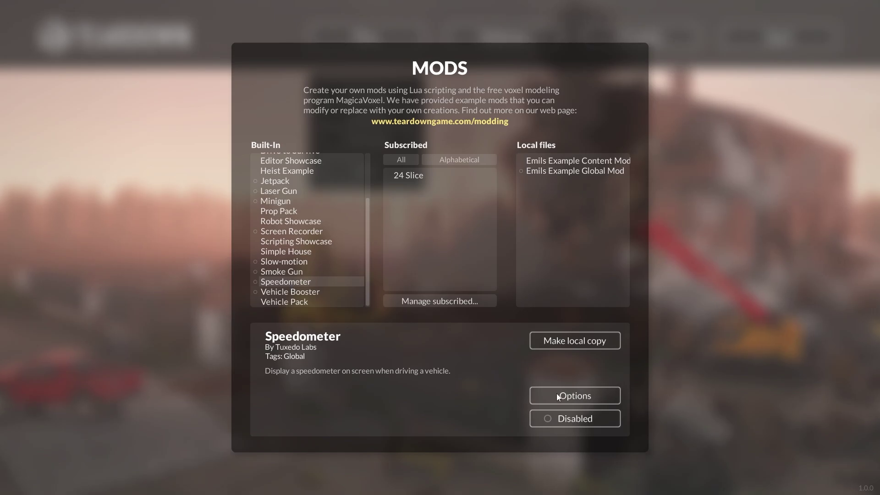
click(575, 398)
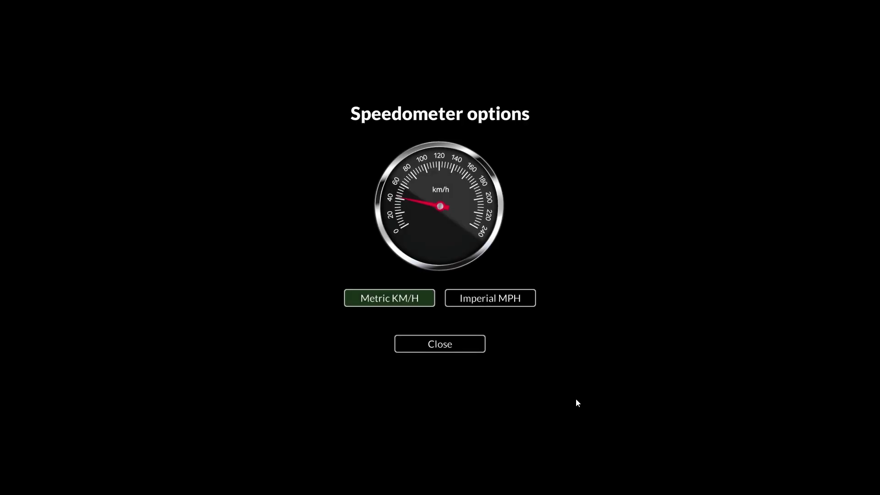
click(501, 302)
click(429, 299)
click(433, 344)
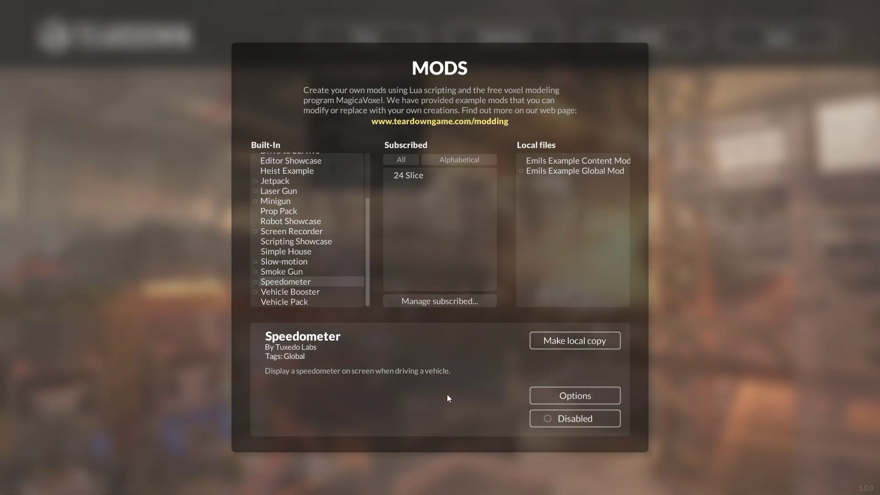
- Make a local Speedometer Copy and open its files in File Explorer
click(581, 339)
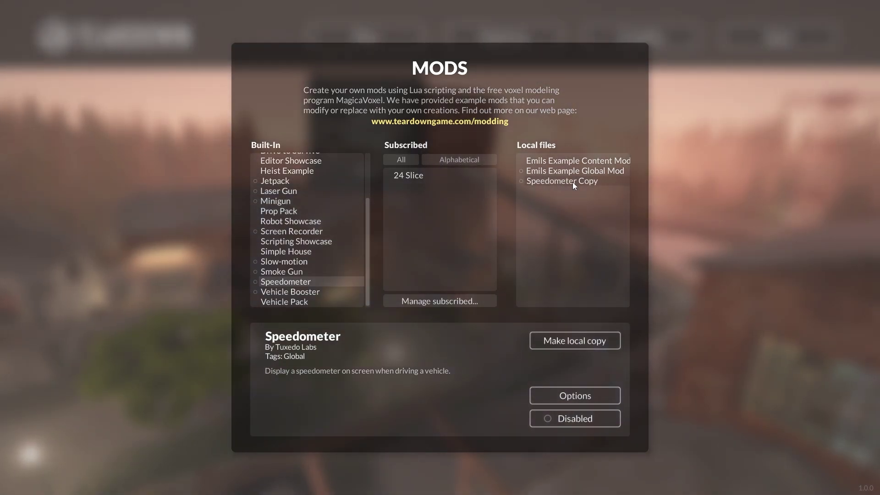
click(573, 182)
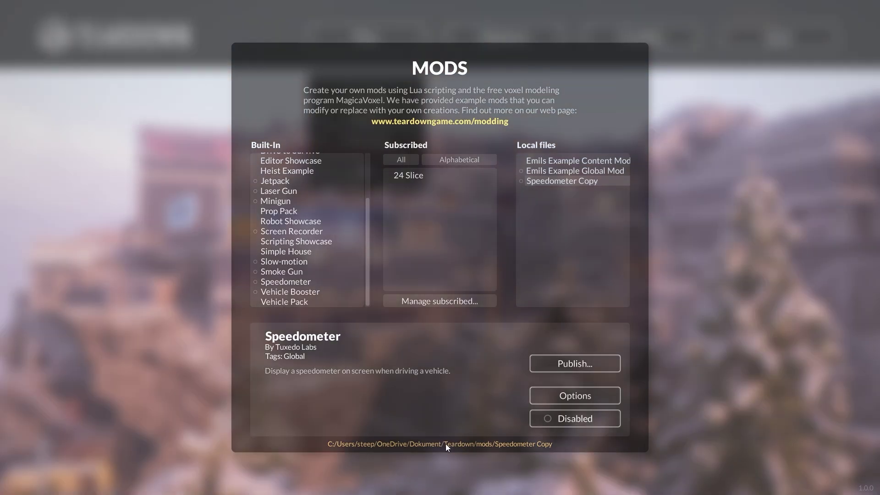
click(445, 443)
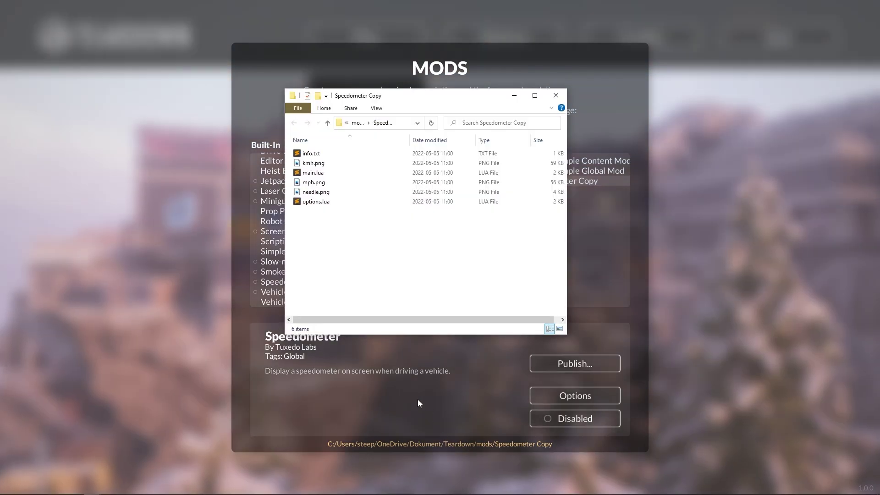